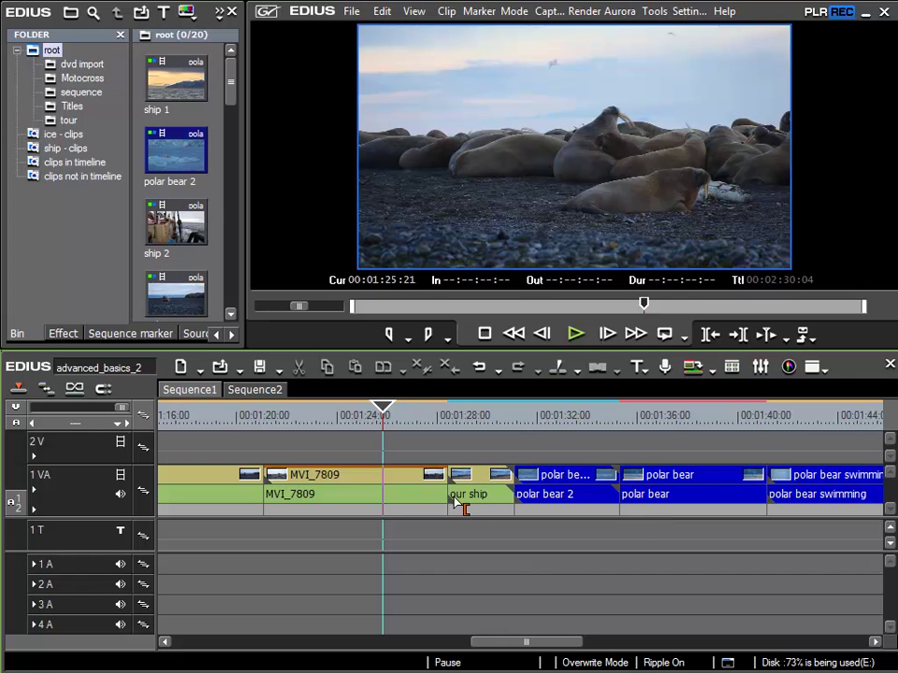
# Play the timeline from the MVI_7809 clip through the our ship clip to the start of polar bear 2
pyautogui.click(427, 417)
pyautogui.press('space')
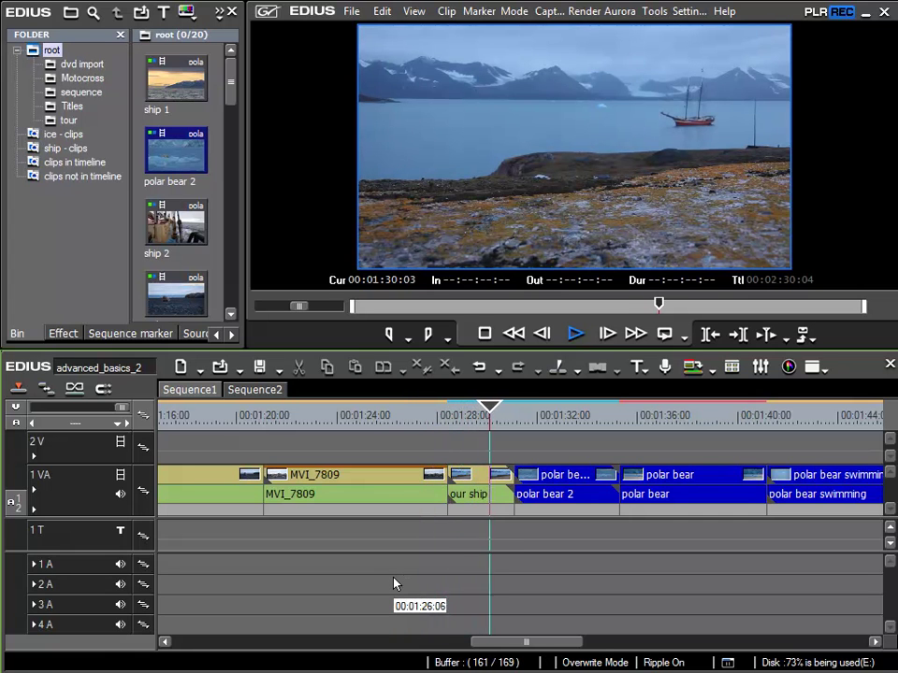
pyautogui.press('space')
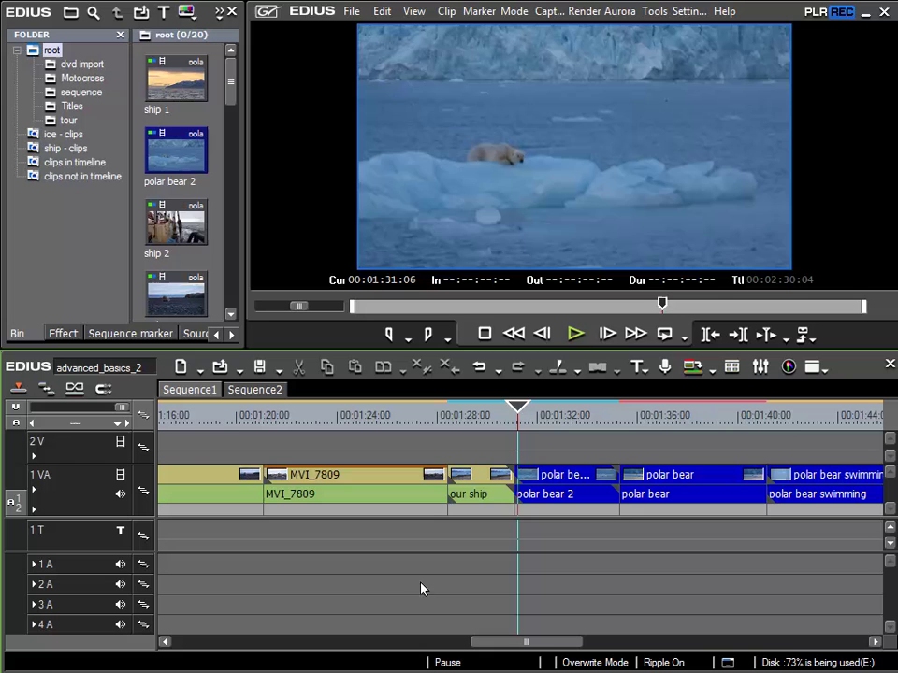
# Create a still image from the our ship clip at 00:01:29:13
pyautogui.click(476, 417)
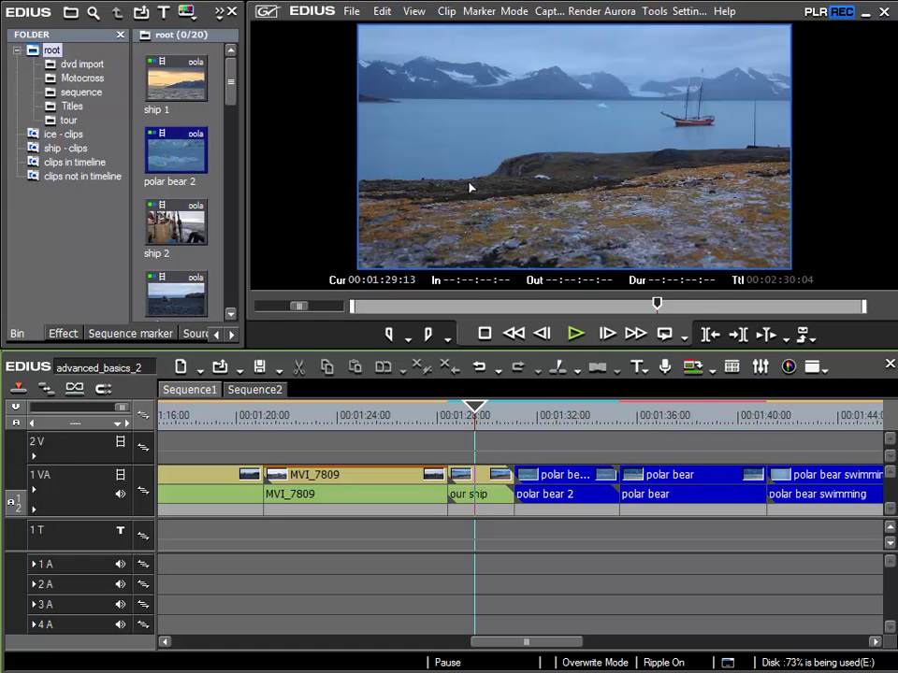
pyautogui.click(443, 19)
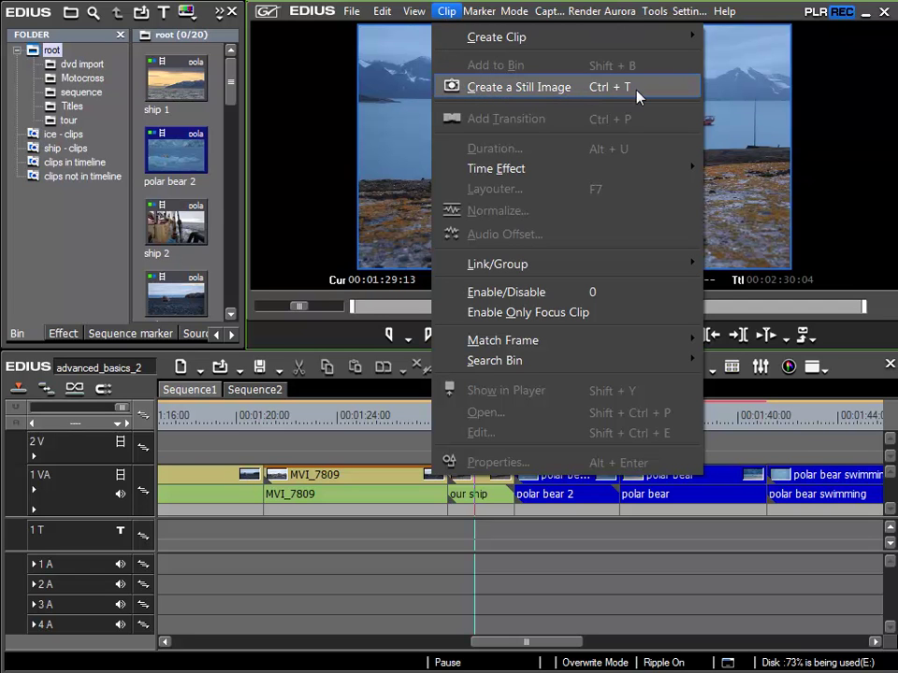
pyautogui.click(542, 91)
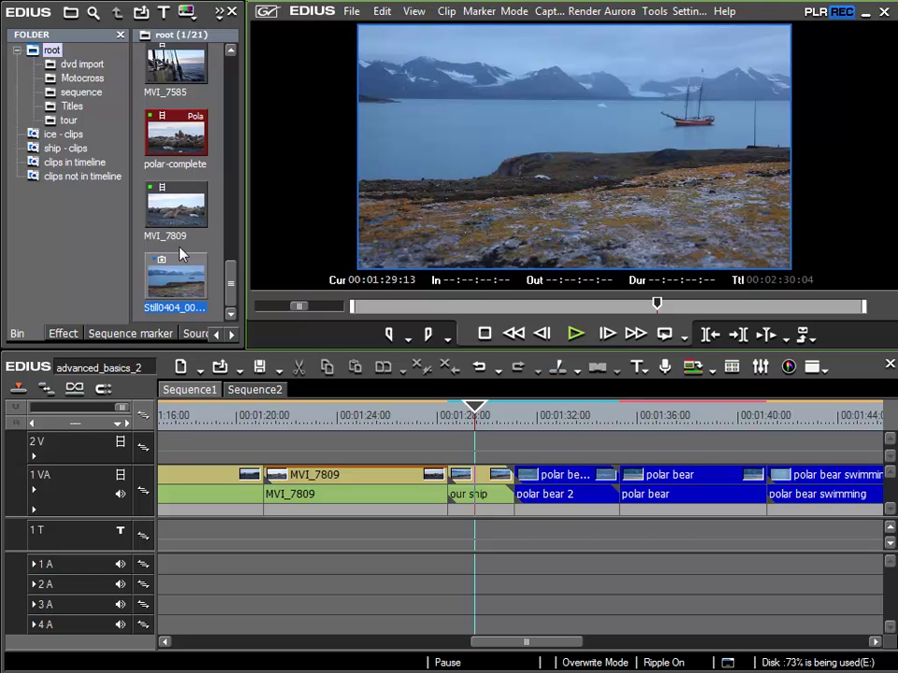
# Switch the preview to dual mode, show the new still in the player, and move the timeline cursor to 00:01:32:04
pyautogui.click(413, 11)
pyautogui.click(458, 264)
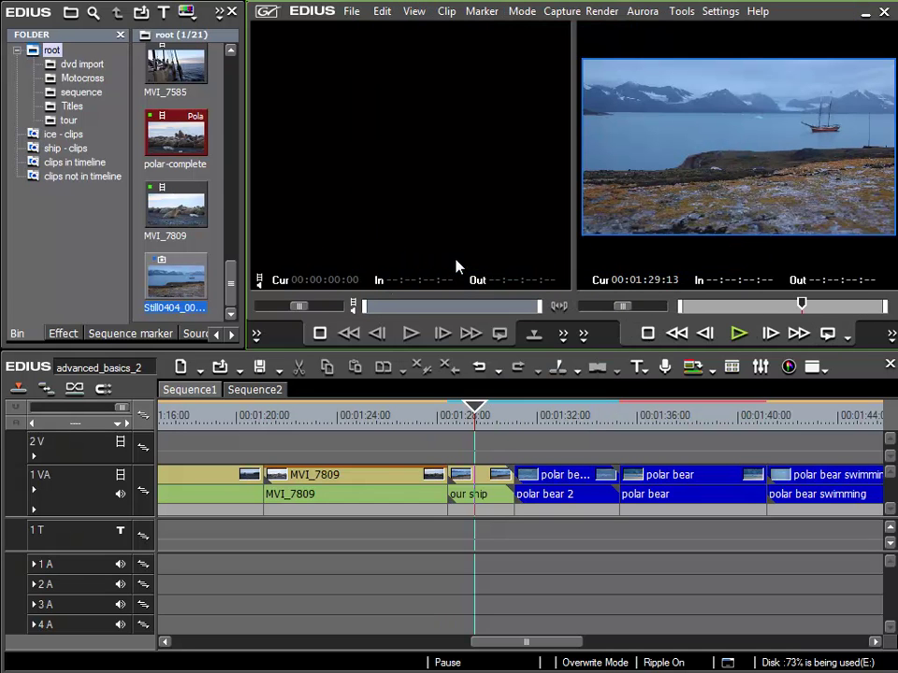
pyautogui.doubleClick(170, 283)
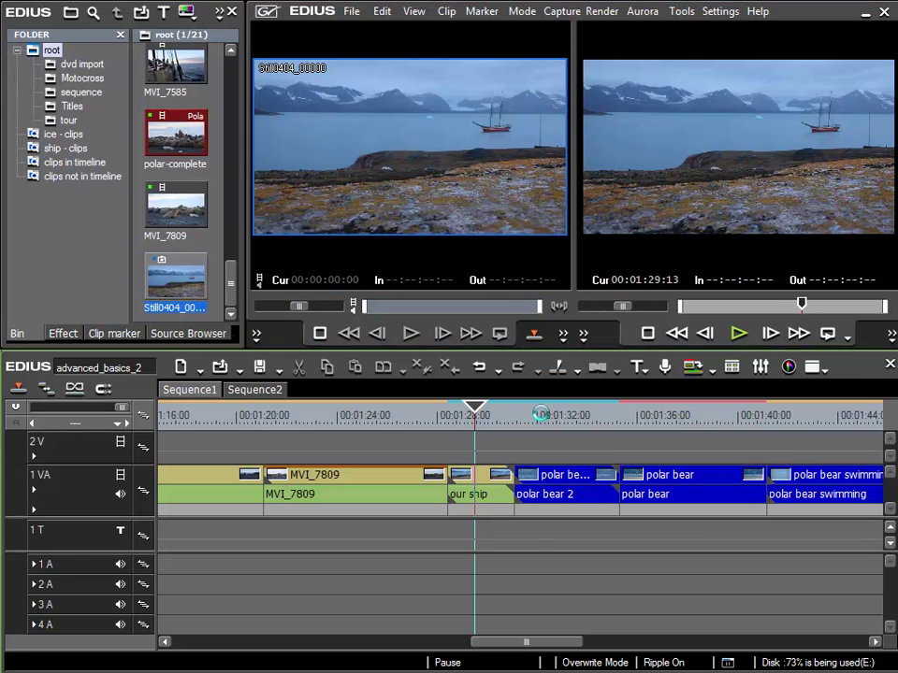
pyautogui.click(541, 416)
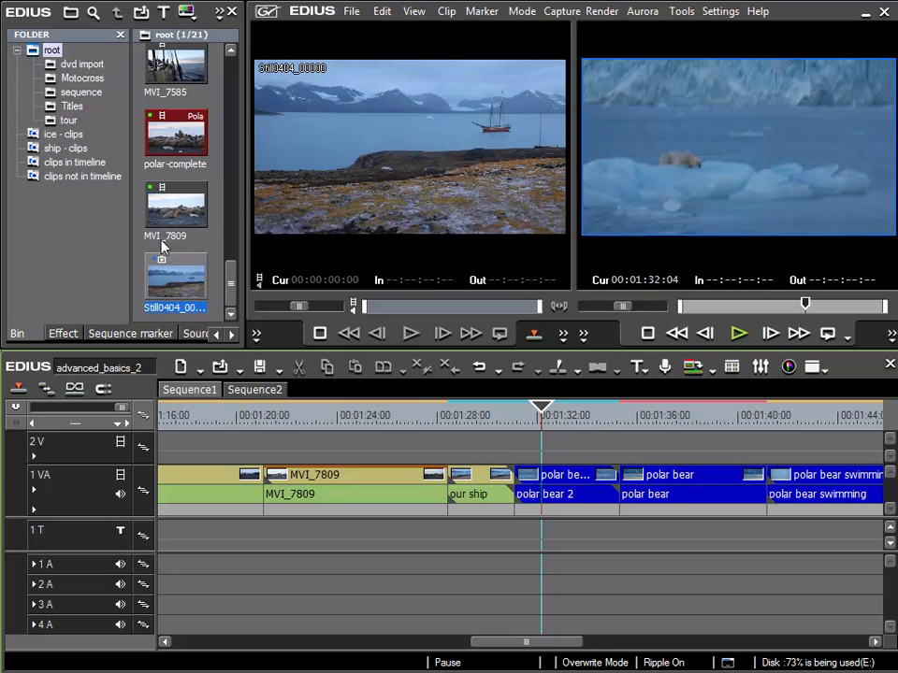
# Delete the captured still image together with its file Still0404_00000.jpg on disk
pyautogui.click(202, 273)
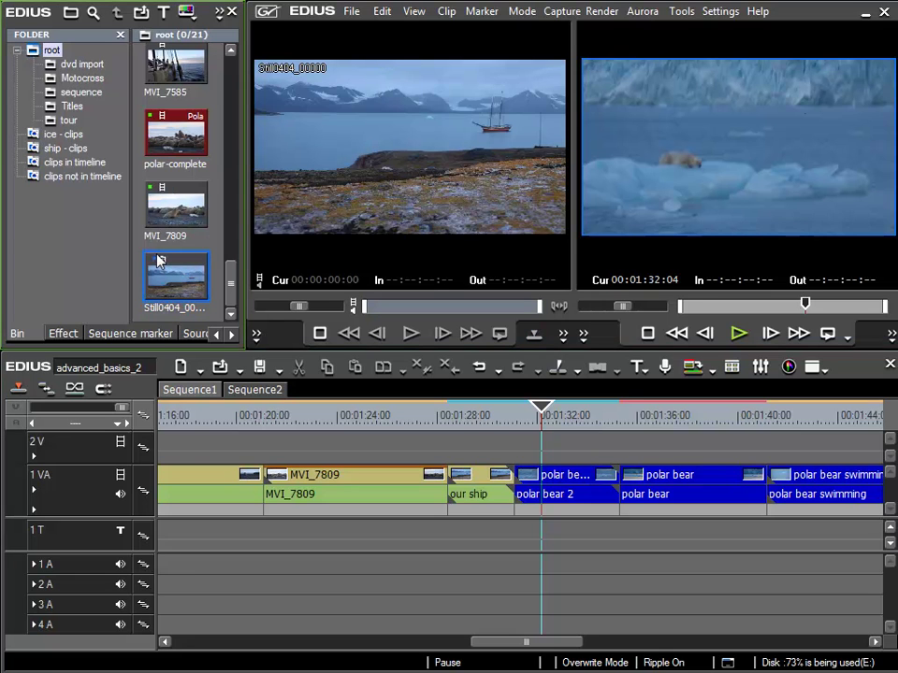
pyautogui.rightClick(158, 258)
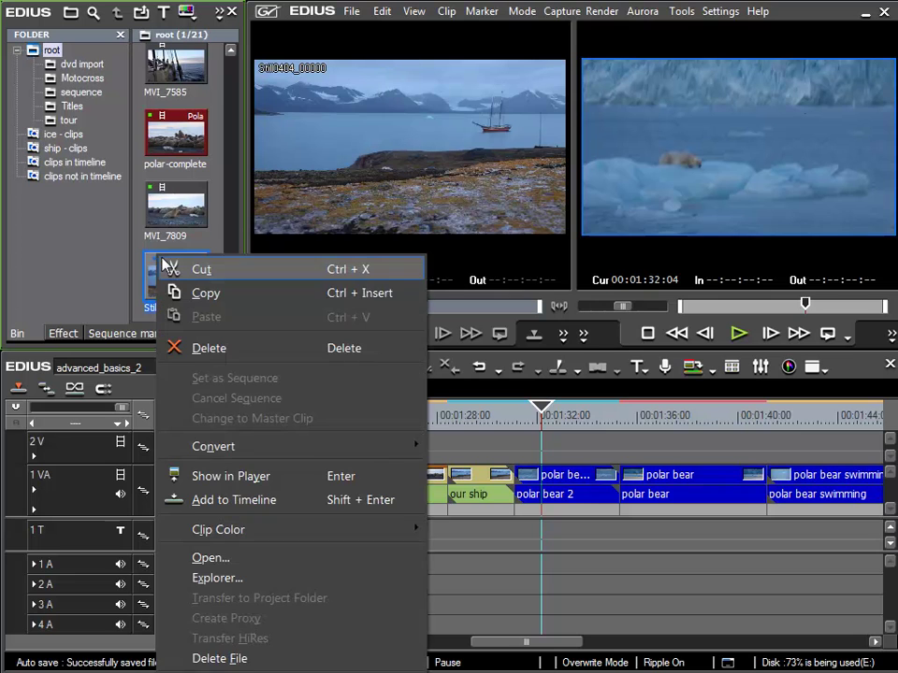
pyautogui.click(236, 662)
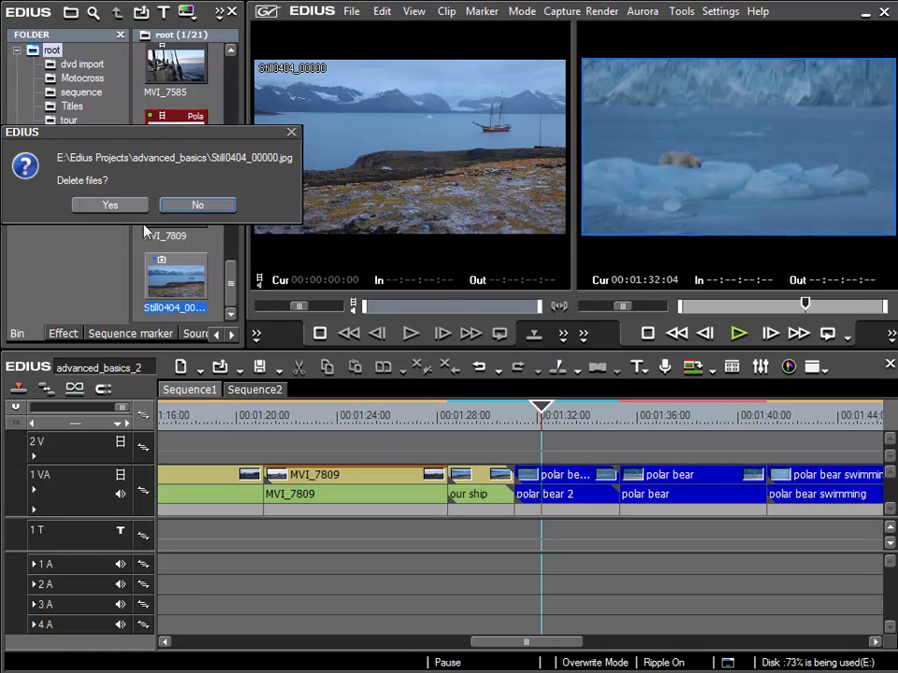
pyautogui.click(111, 206)
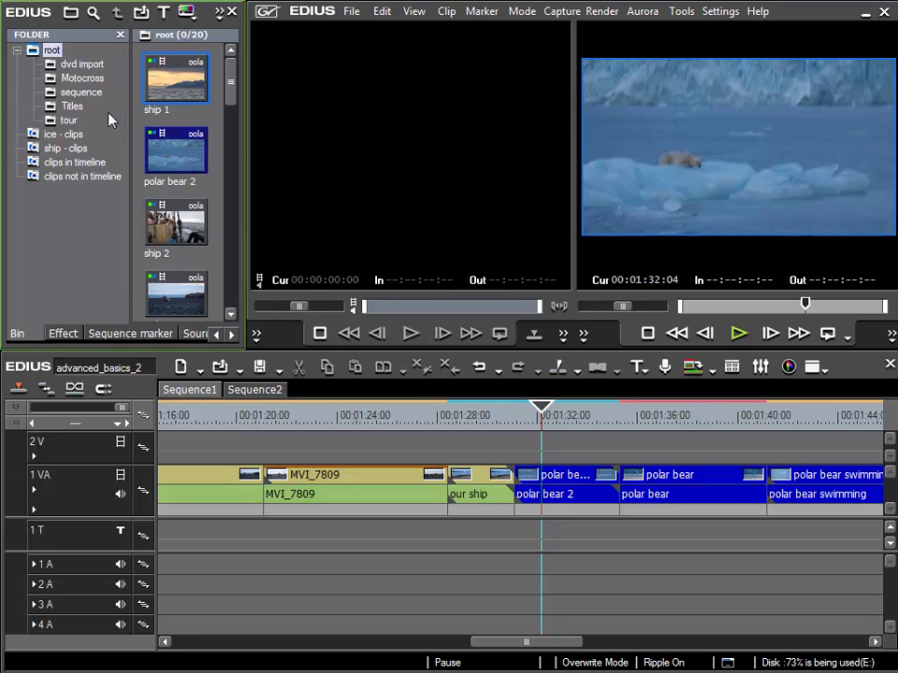
# Create a new bin folder named images under root
pyautogui.rightClick(48, 54)
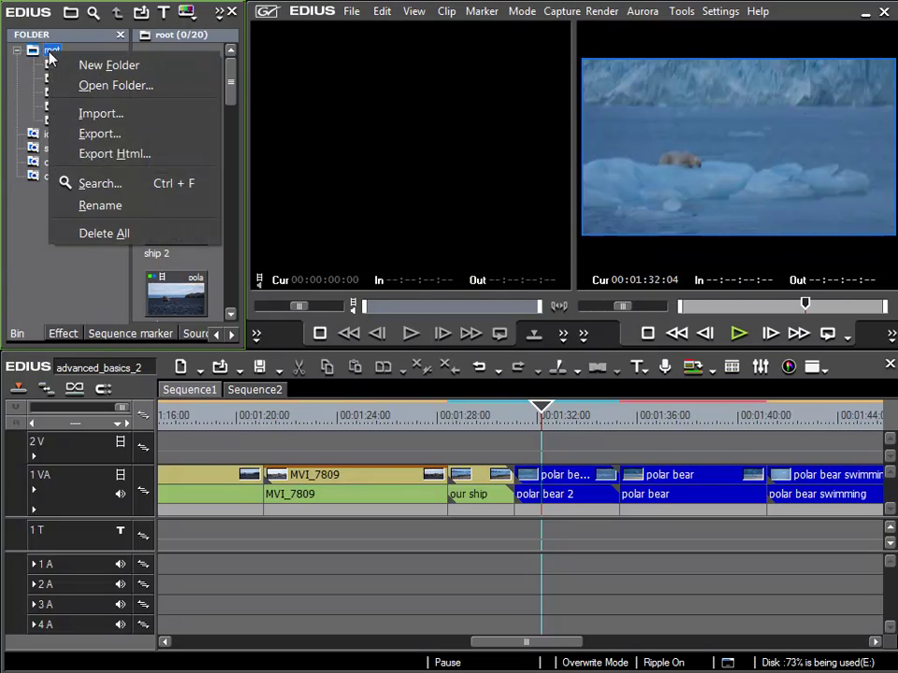
pyautogui.click(109, 65)
pyautogui.write('images')
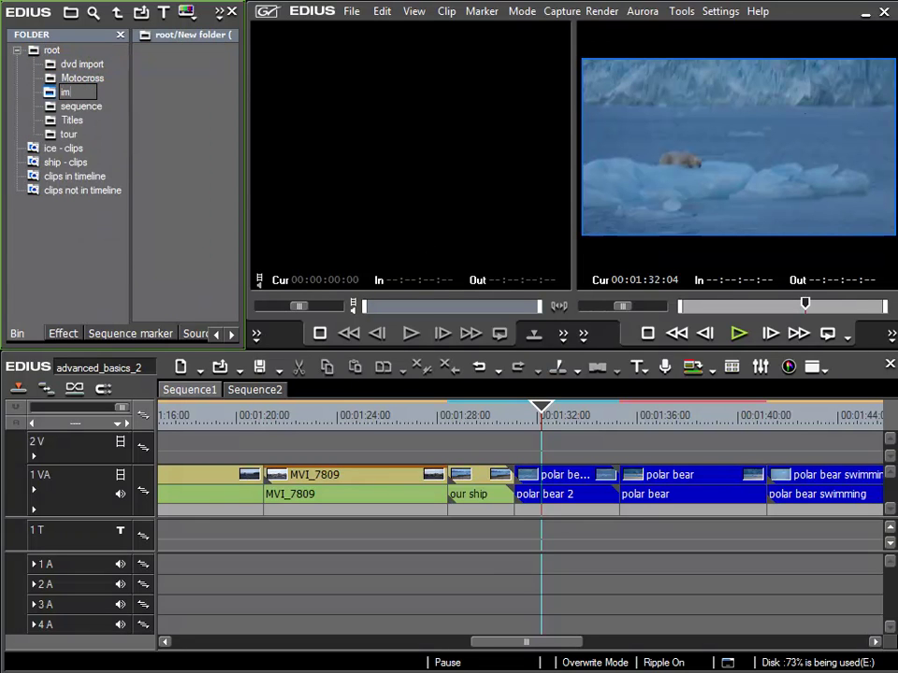
pyautogui.press('Return')
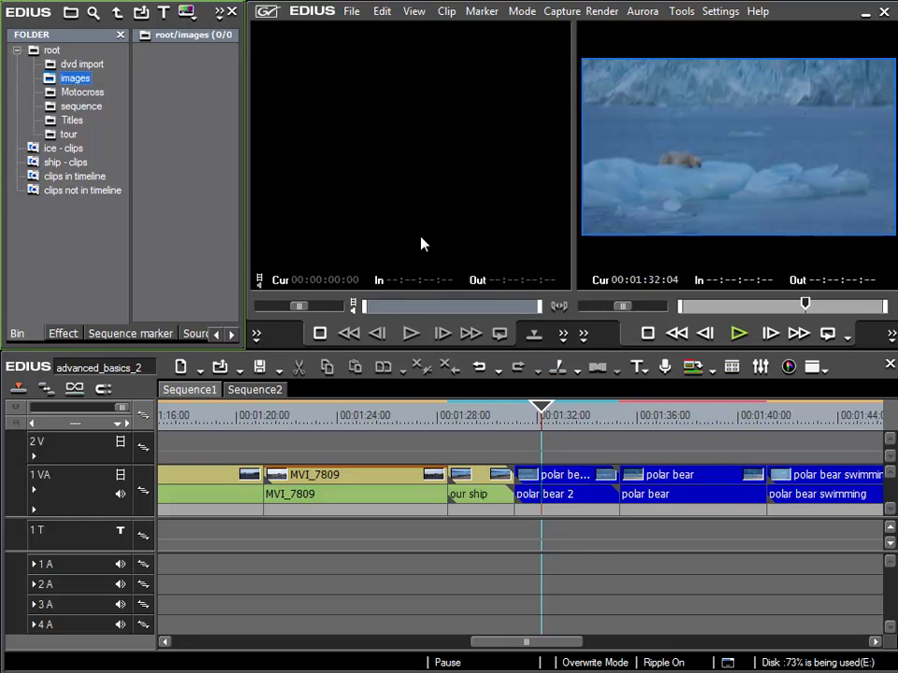
# Create a still image in the images folder from the our ship clip at 00:01:29:07
pyautogui.click(468, 422)
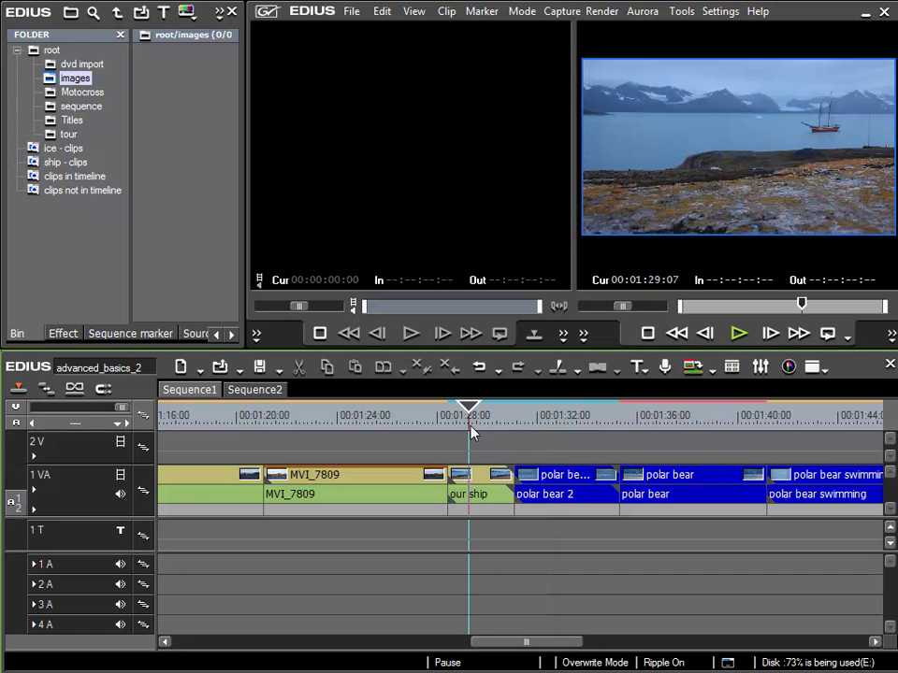
pyautogui.click(446, 11)
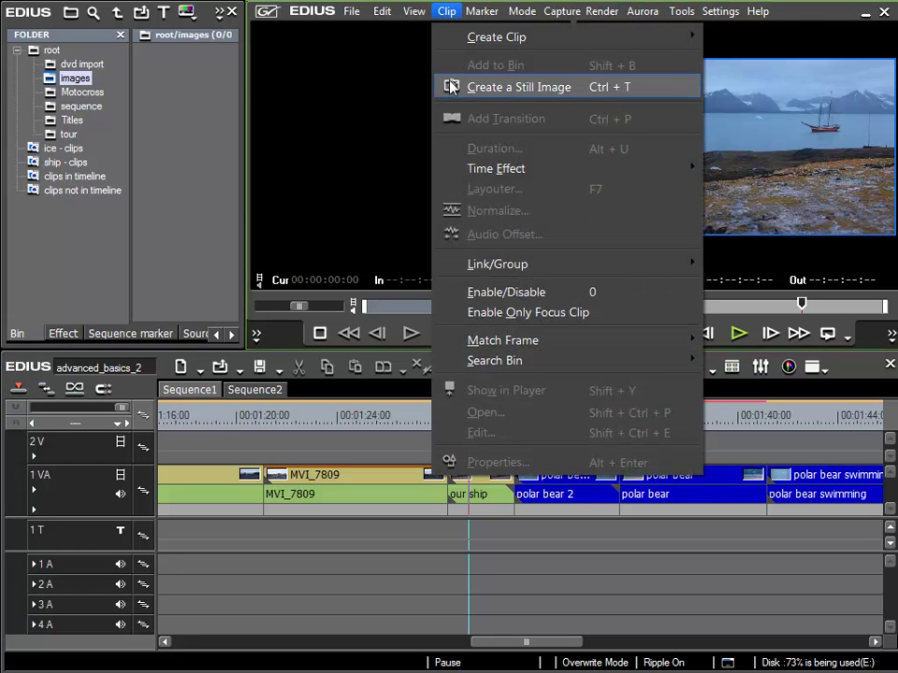
pyautogui.click(534, 87)
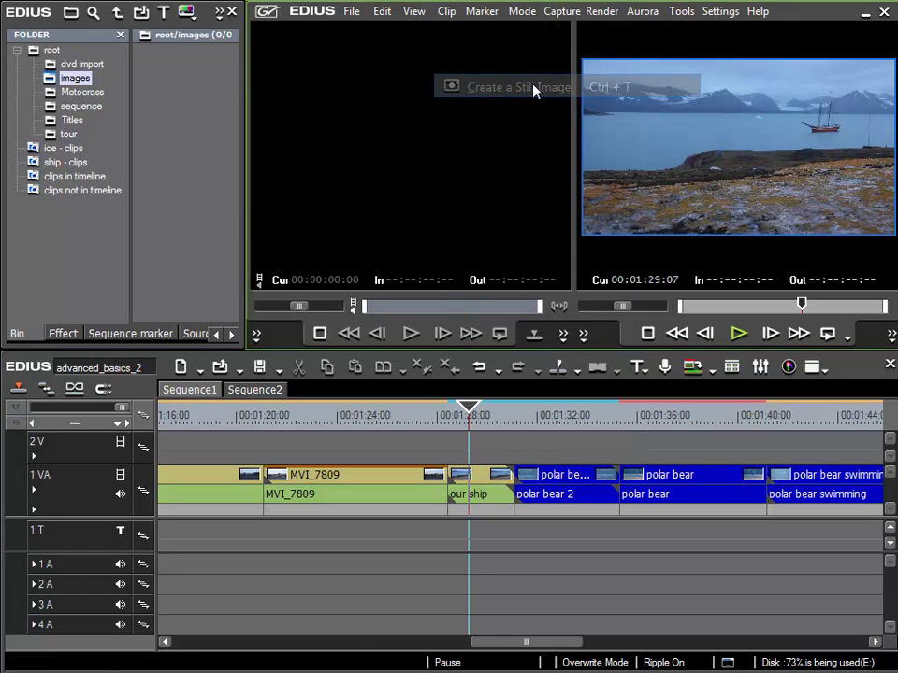
# Create a still image from the polar bear swimming clip at 00:01:42:21
pyautogui.moveTo(513, 421); pyautogui.dragTo(809, 421)
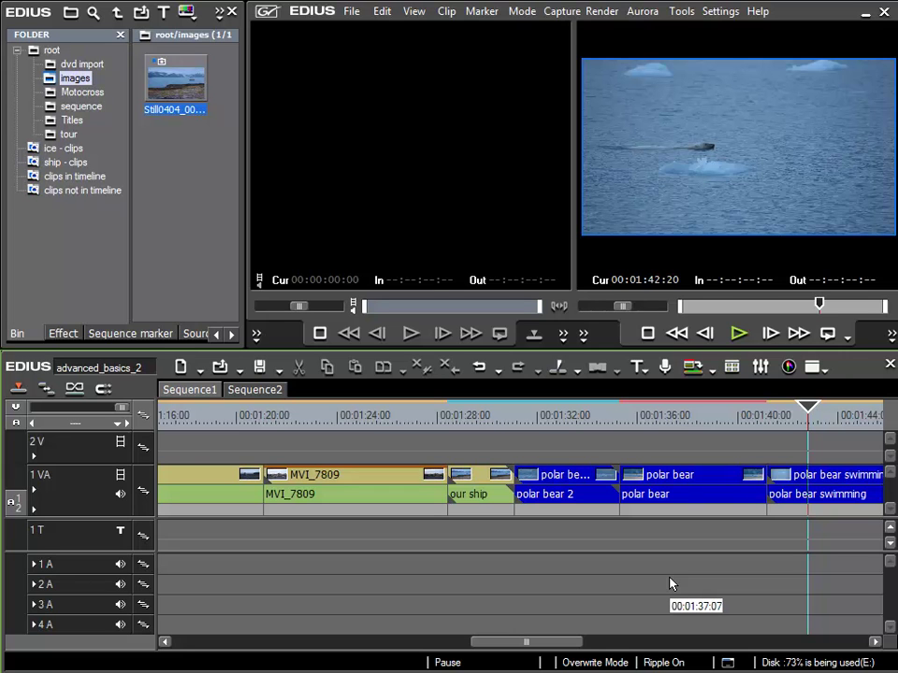
pyautogui.press('Right')
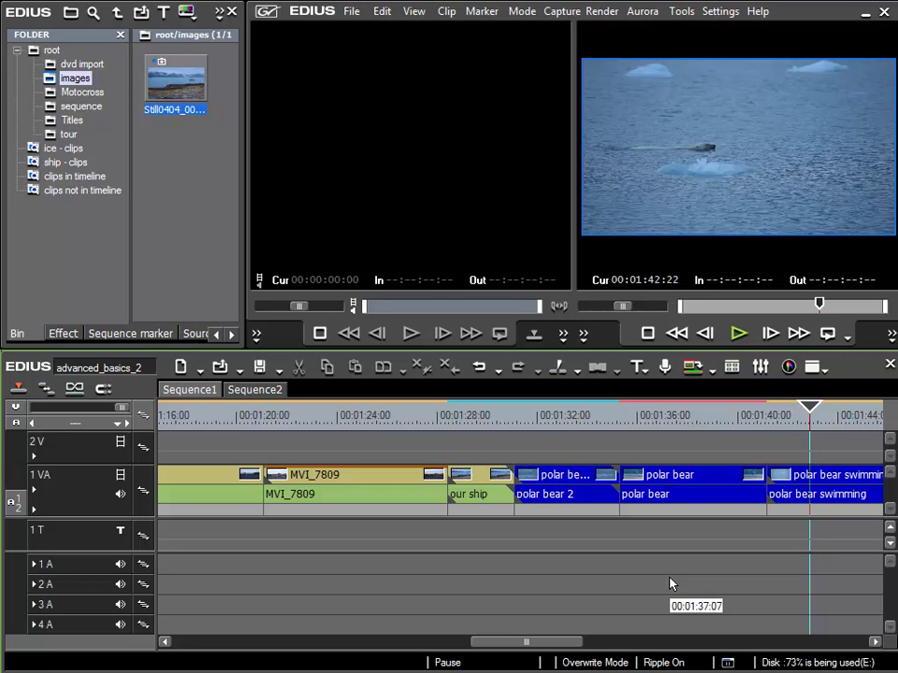
pyautogui.click(446, 11)
pyautogui.click(485, 85)
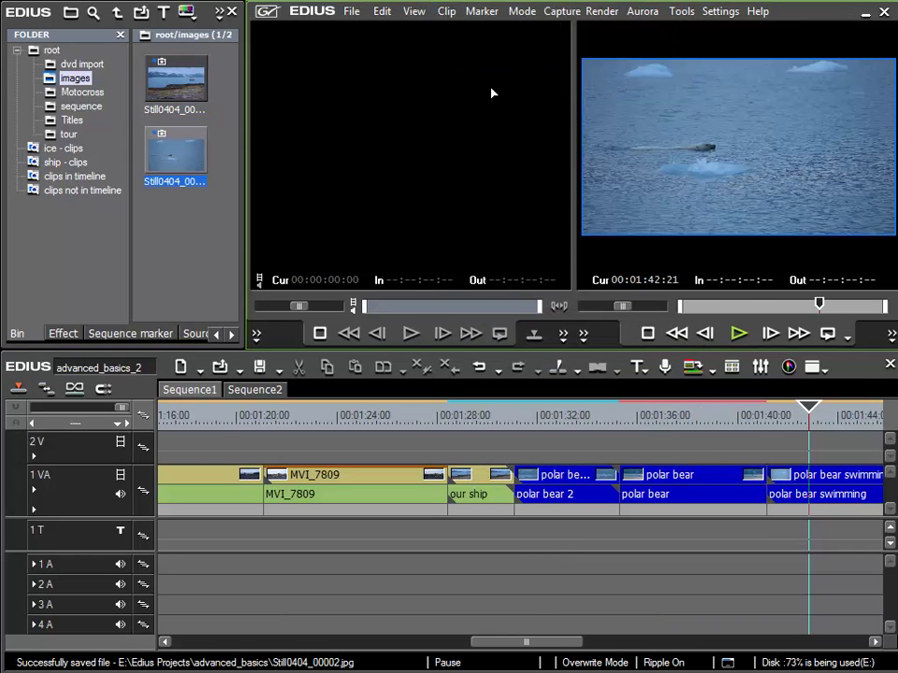
# Create a still image from the polar bear on ice floe clip at 00:02:21:24
pyautogui.moveTo(517, 643); pyautogui.dragTo(704, 643)
pyautogui.moveTo(376, 415); pyautogui.dragTo(593, 428)
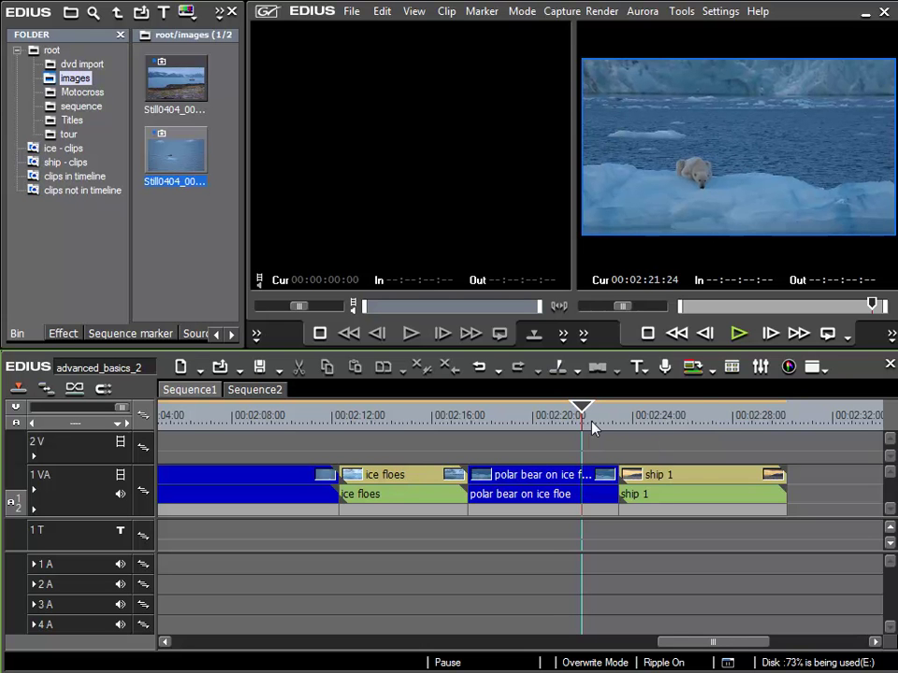
pyautogui.click(439, 12)
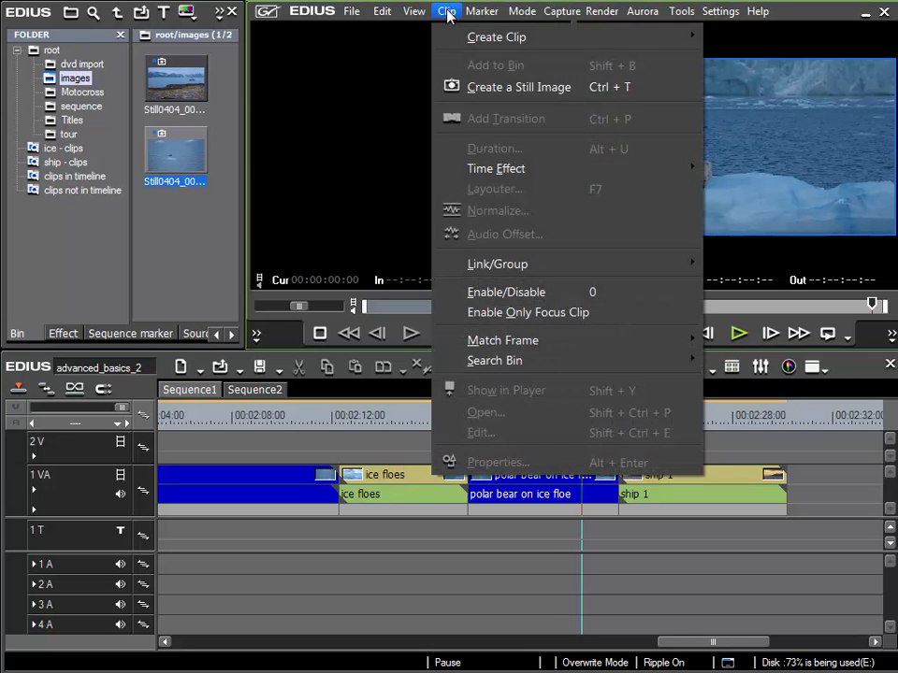
pyautogui.click(481, 98)
pyautogui.click(196, 297)
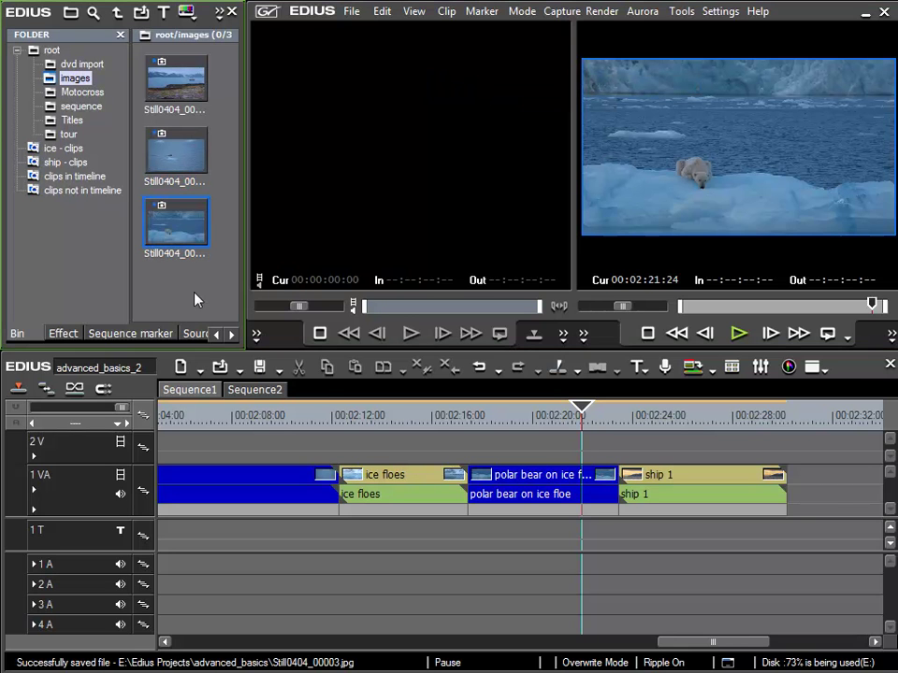
# Create a still image from the ship 1 clip at 00:02:26:05
pyautogui.click(660, 415)
pyautogui.moveTo(659, 415); pyautogui.dragTo(688, 415)
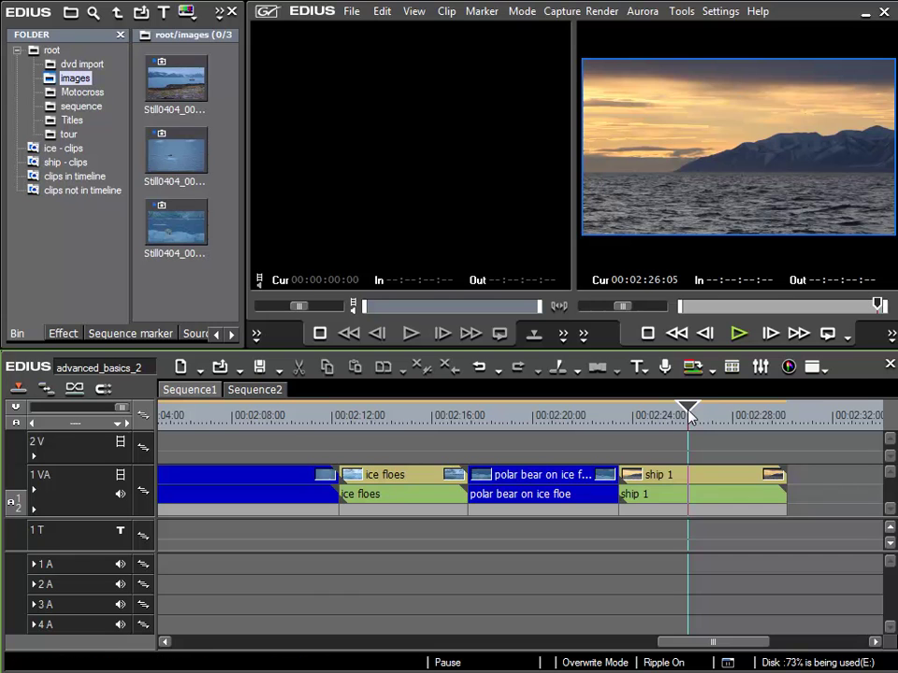
pyautogui.click(446, 11)
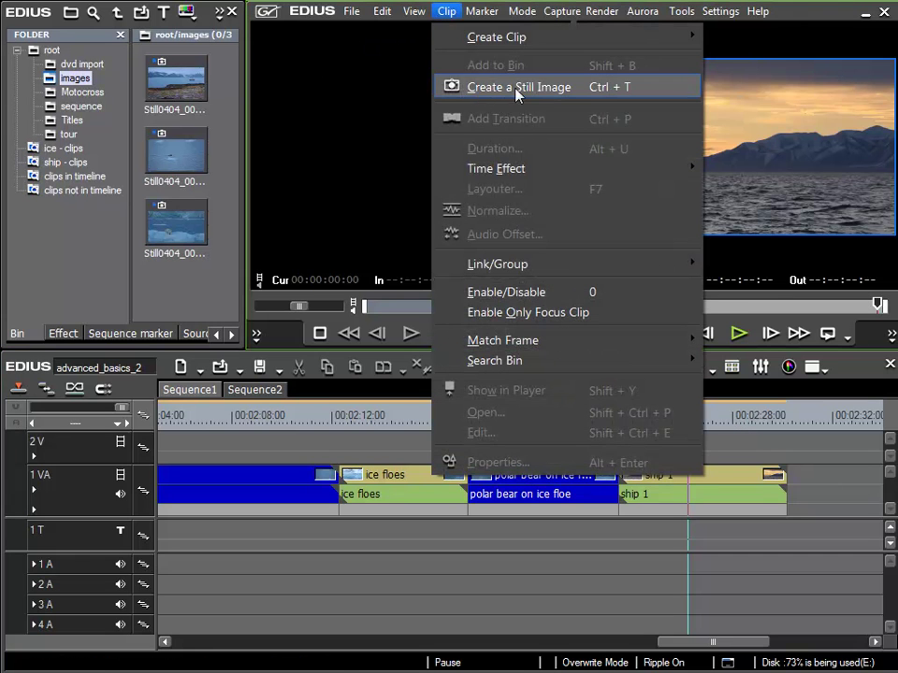
pyautogui.click(516, 89)
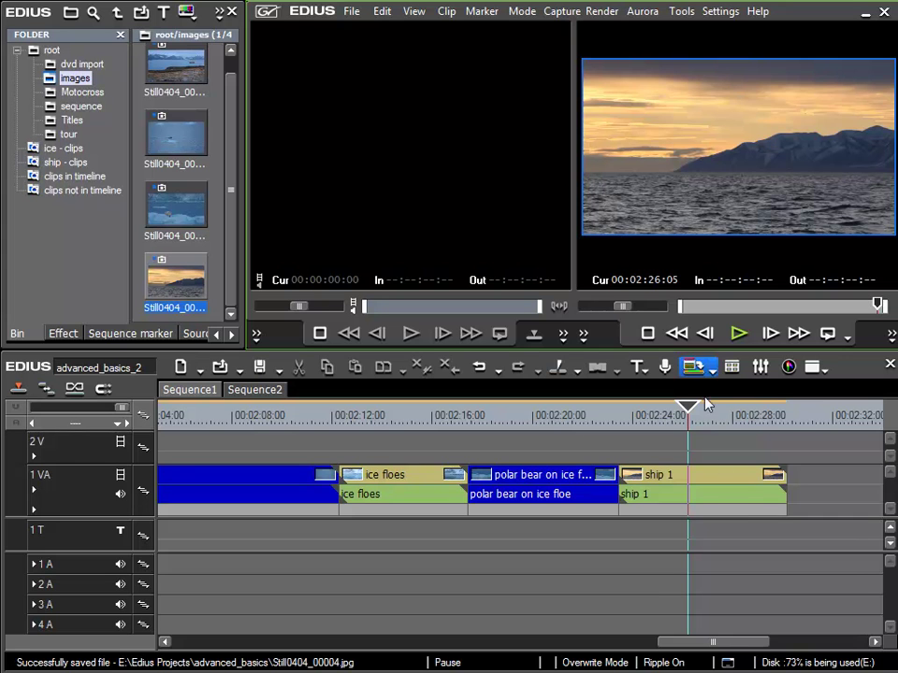
# Set the timeline scale to 0.5 Second around the our ship clip and place the timeline cursor at 00:01:29:11
pyautogui.moveTo(733, 643); pyautogui.dragTo(325, 648)
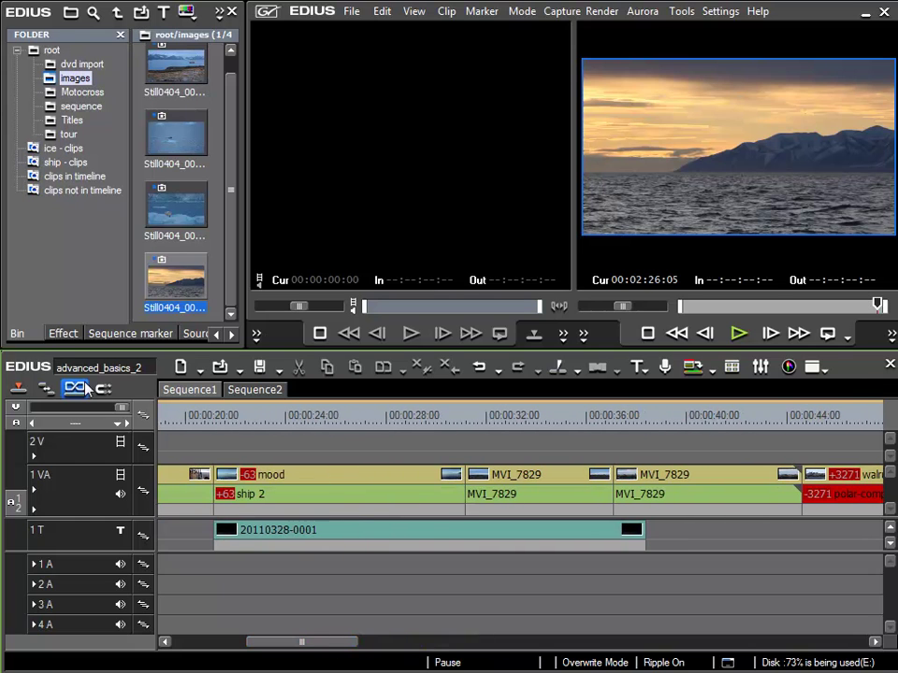
pyautogui.click(75, 423)
pyautogui.click(74, 430)
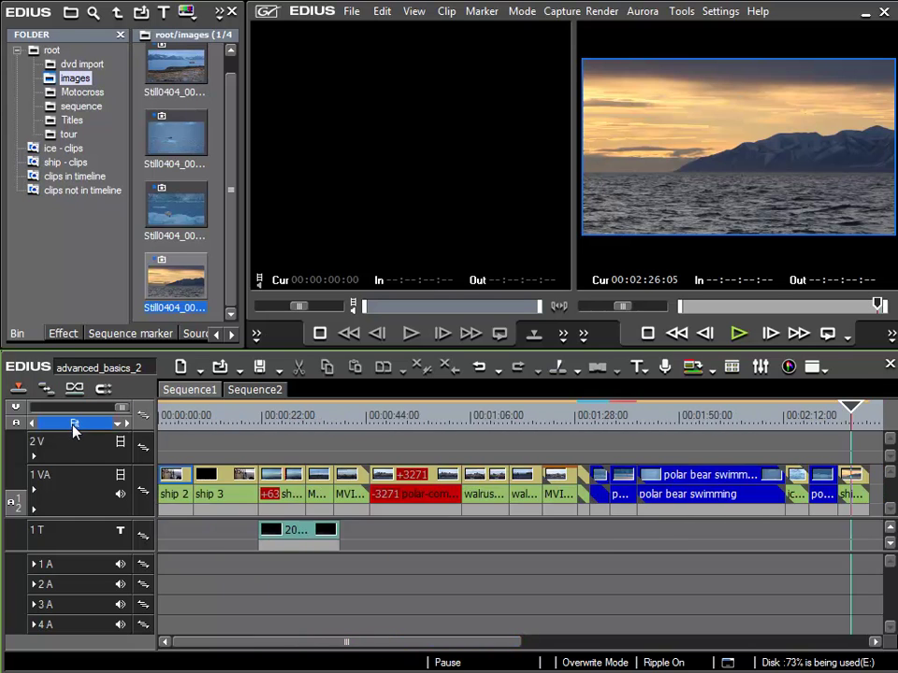
pyautogui.click(591, 417)
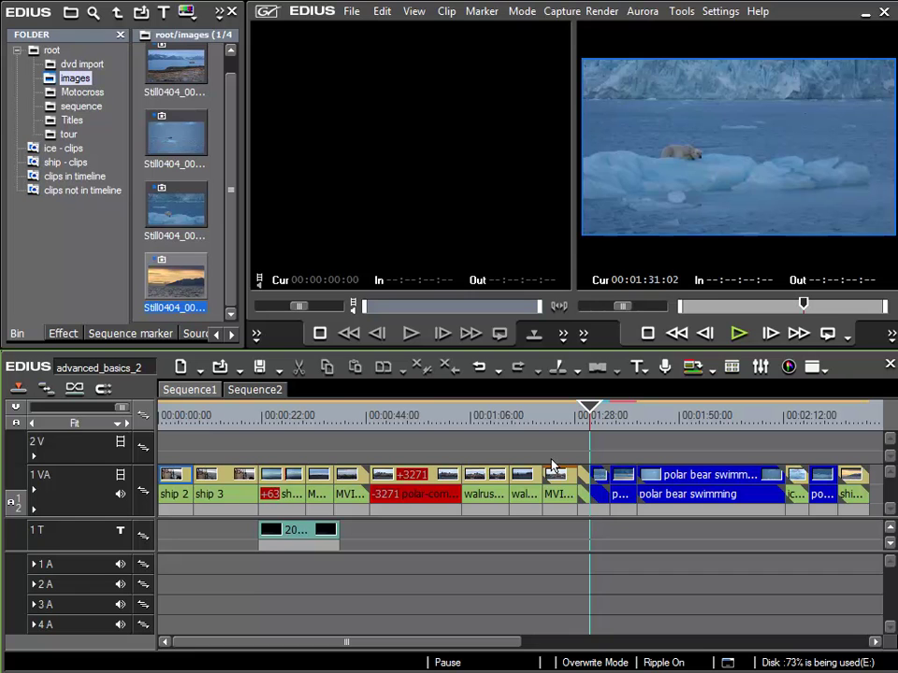
pyautogui.scroll(4, 570, 452)
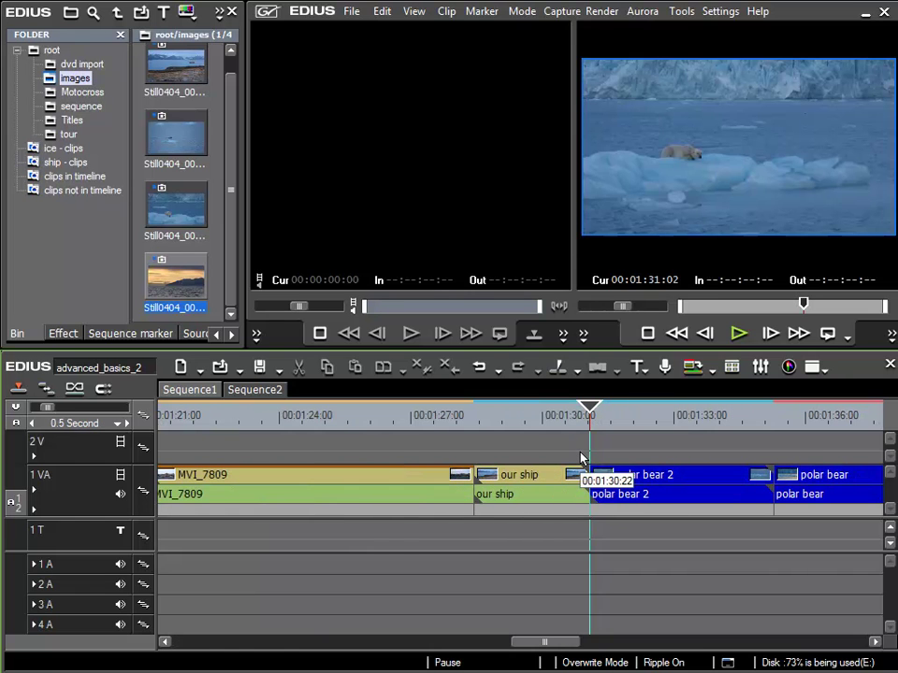
pyautogui.click(517, 422)
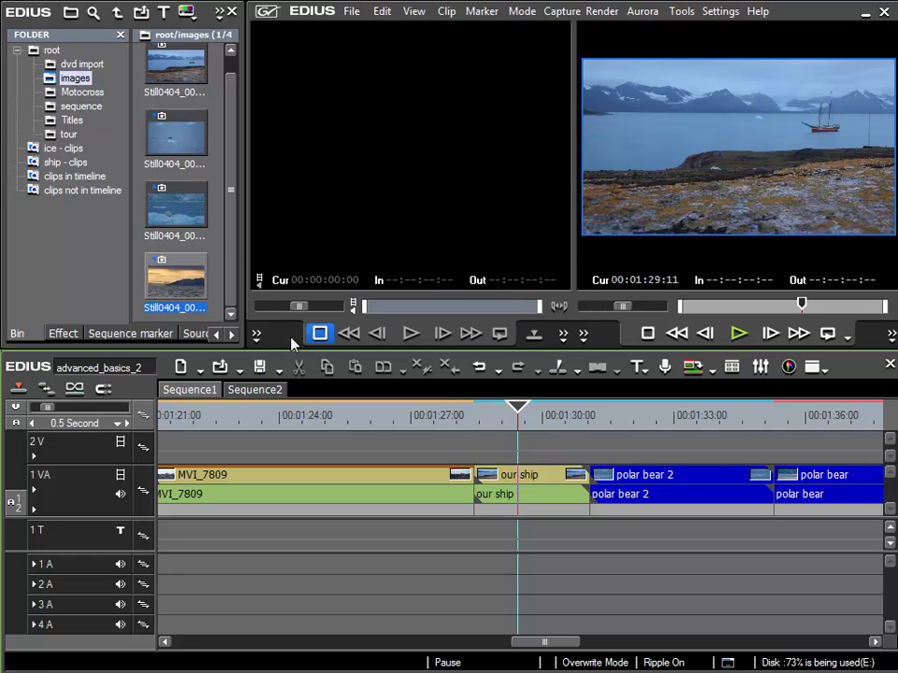
# Select the our ship clip on track 1 VA and set the timeline In and Out points to its boundaries
pyautogui.scroll(1, 233, 246)
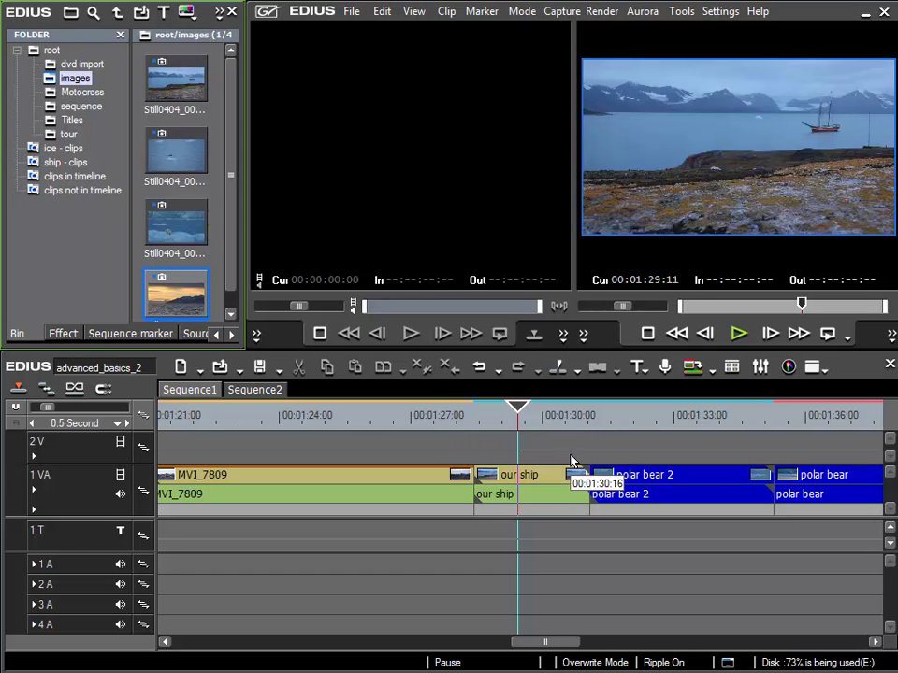
pyautogui.click(547, 478)
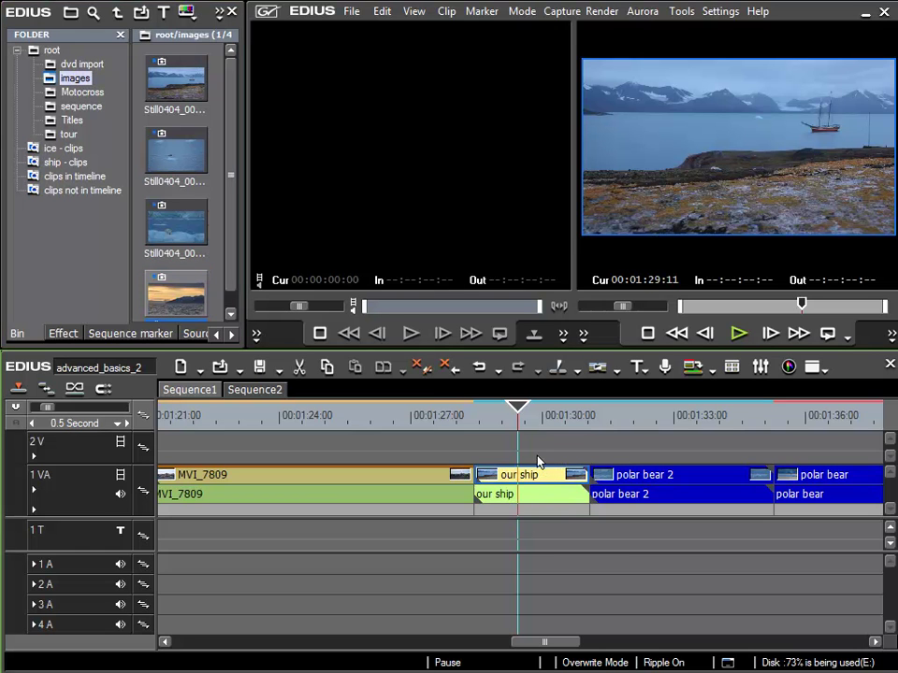
pyautogui.press('z')
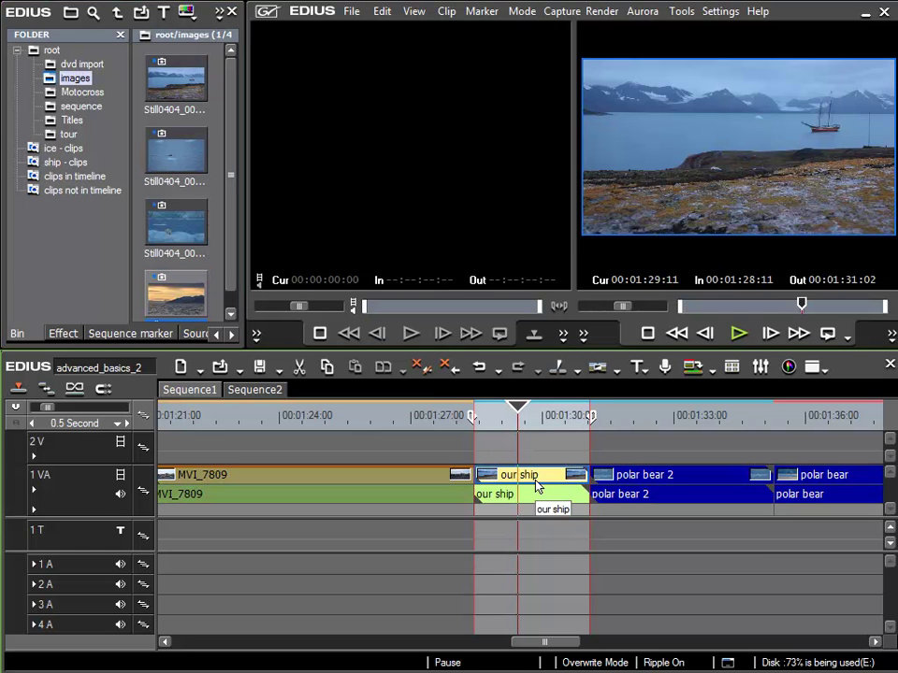
# Load the ship still Still0404_00001 from the images folder into the player and assign its video channel to track 1 VA
pyautogui.doubleClick(181, 90)
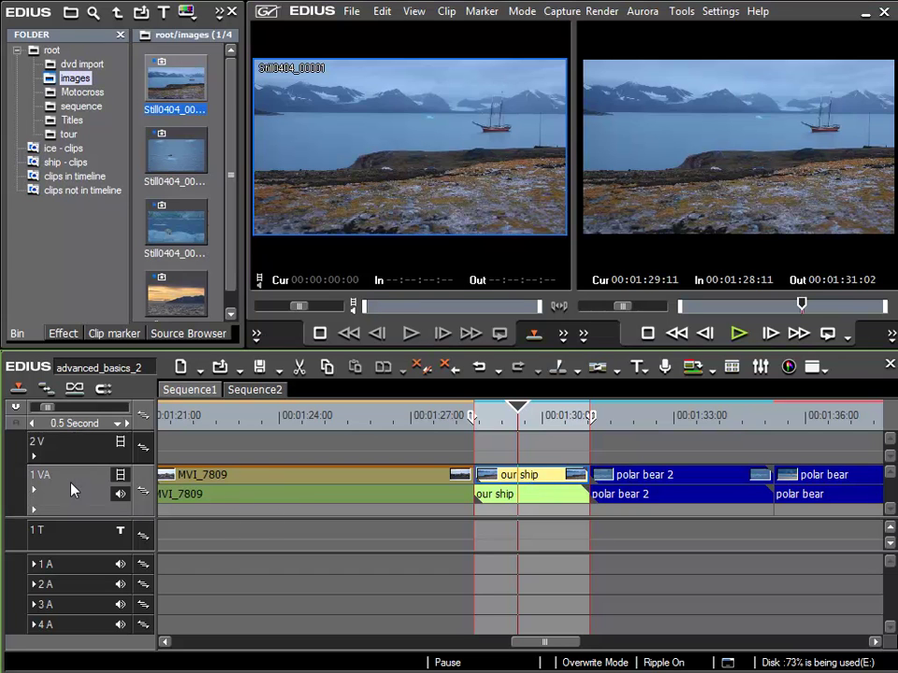
pyautogui.click(250, 454)
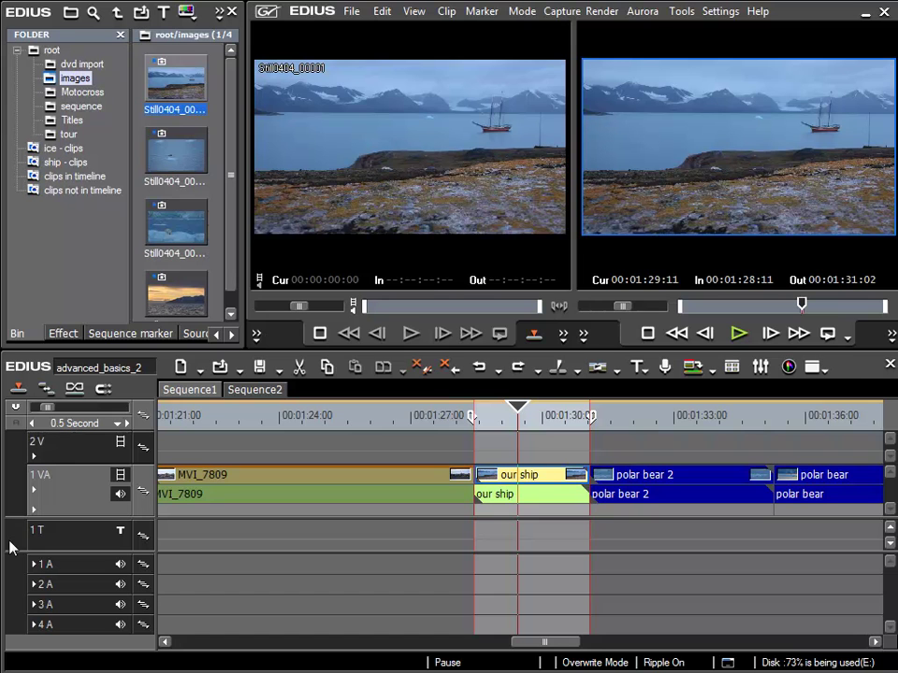
pyautogui.moveTo(517, 349); pyautogui.dragTo(521, 200)
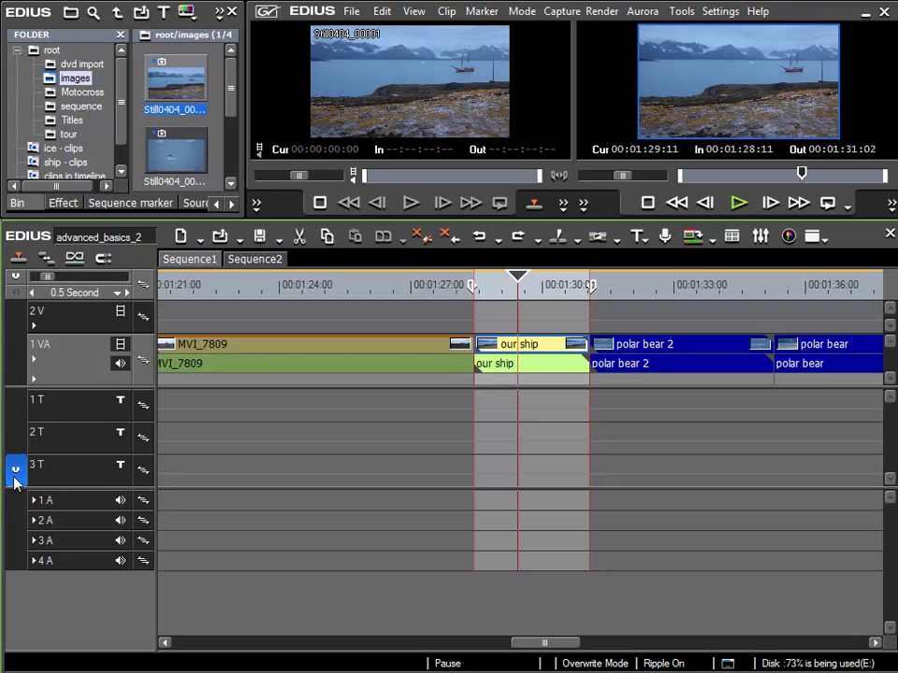
pyautogui.click(14, 355)
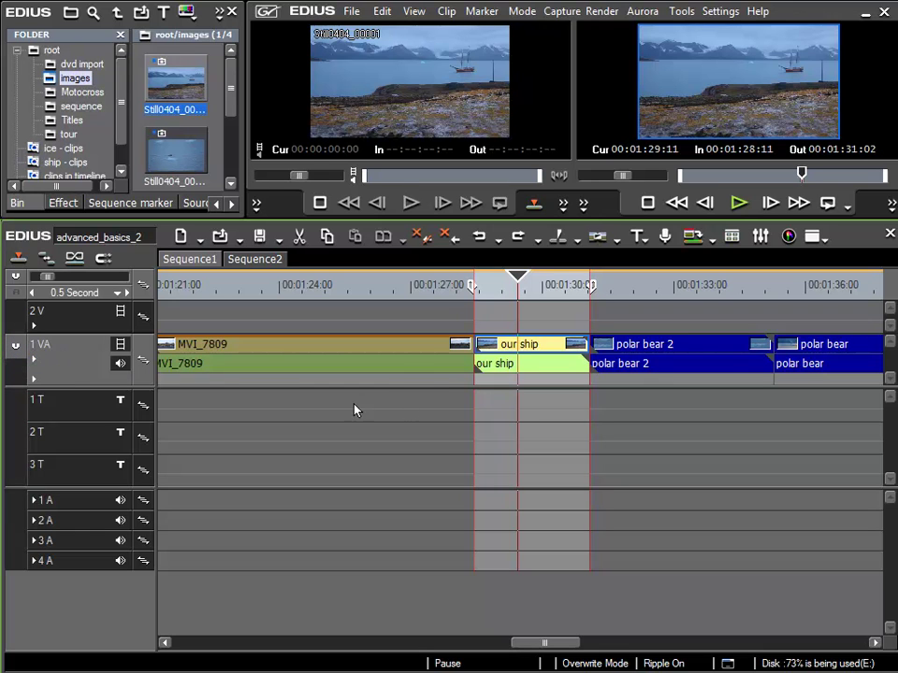
pyautogui.moveTo(449, 252); pyautogui.dragTo(466, 351)
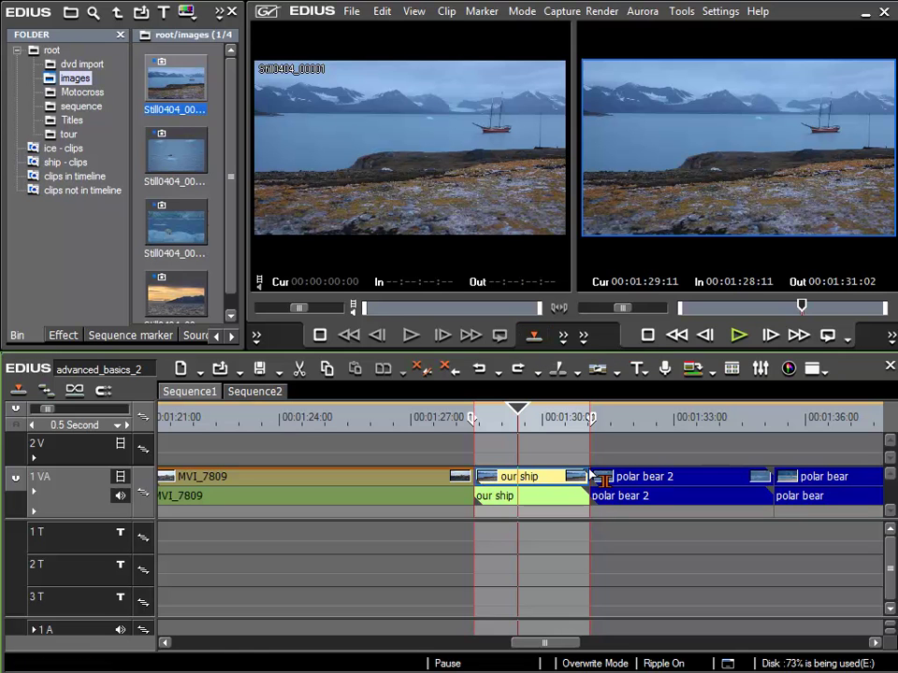
# Overwrite the video between the In and Out points with the loaded still and delete the our ship audio beneath it
pyautogui.click(531, 336)
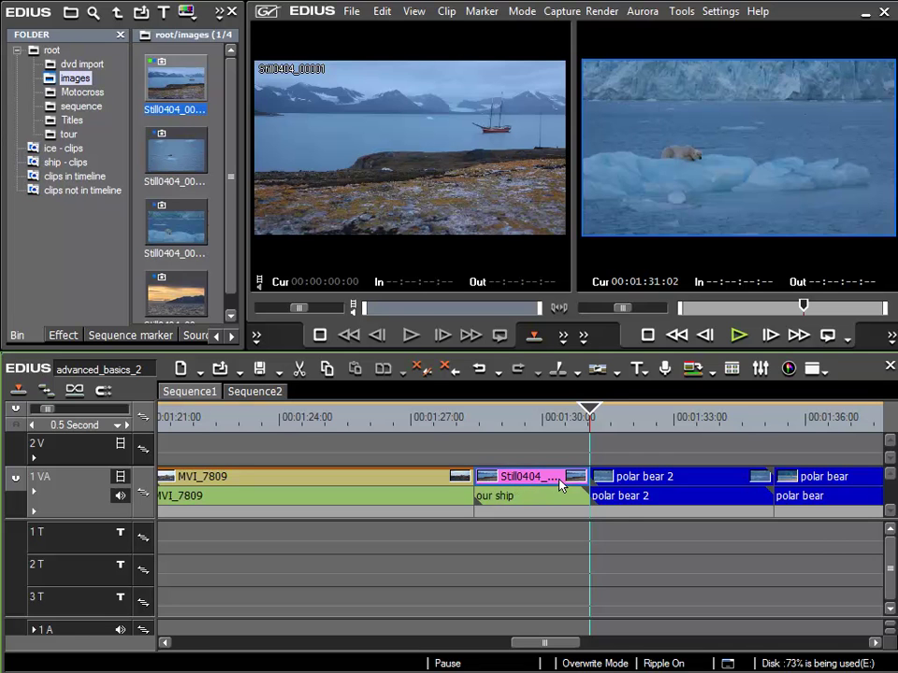
pyautogui.click(507, 502)
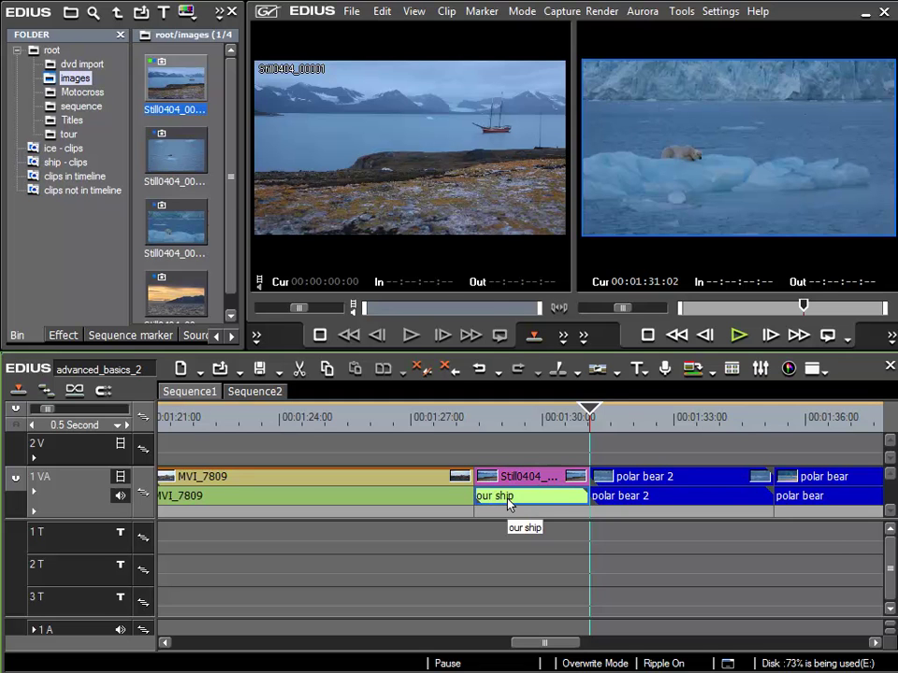
pyautogui.press('Delete')
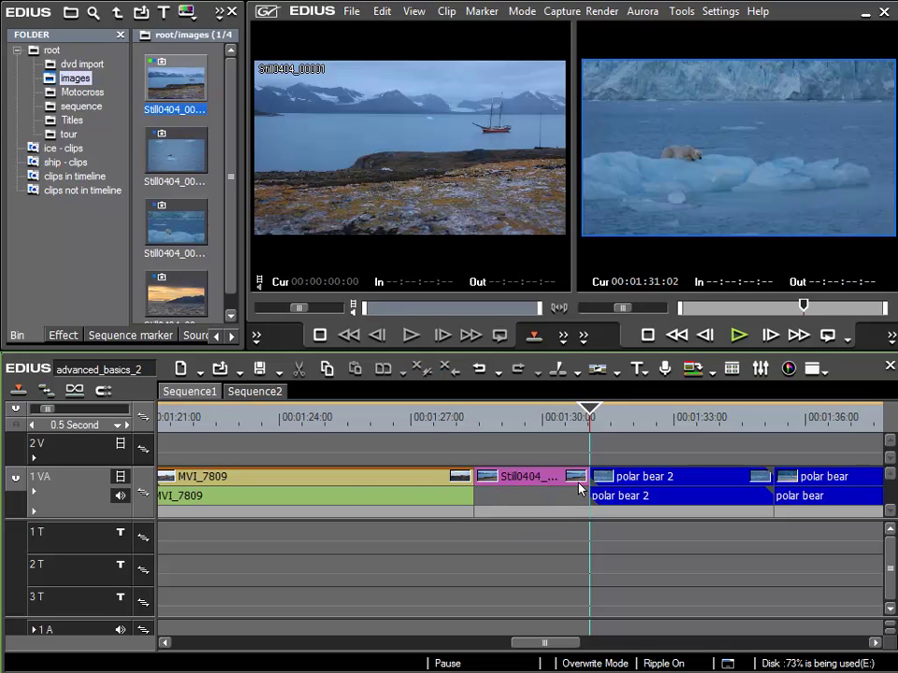
# Switch the timeline to Insert Mode and extend the end of the still clip on 1 VA to about 00:01:31:04
pyautogui.click(539, 427)
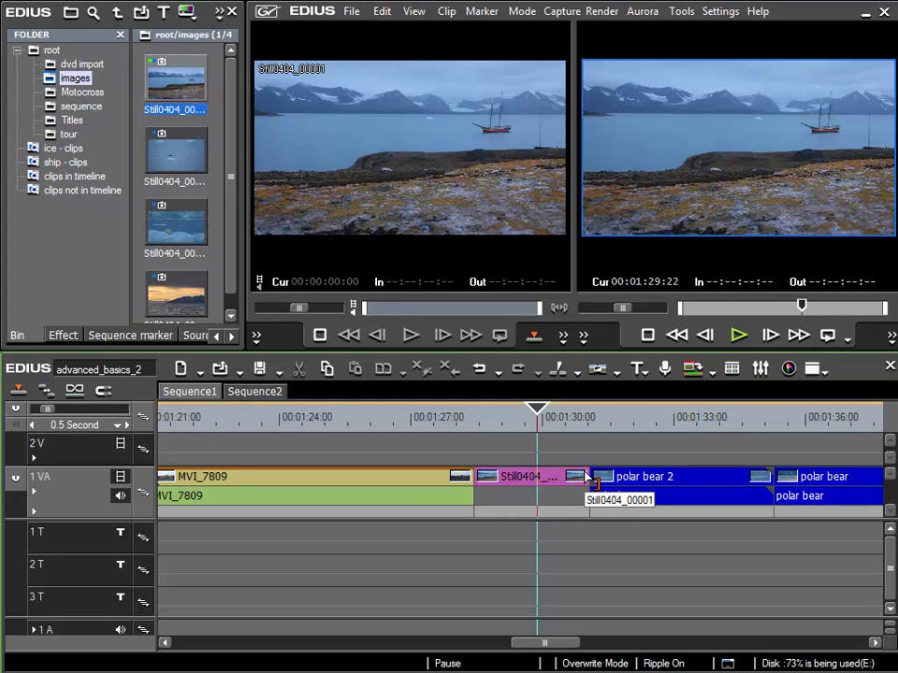
pyautogui.click(15, 398)
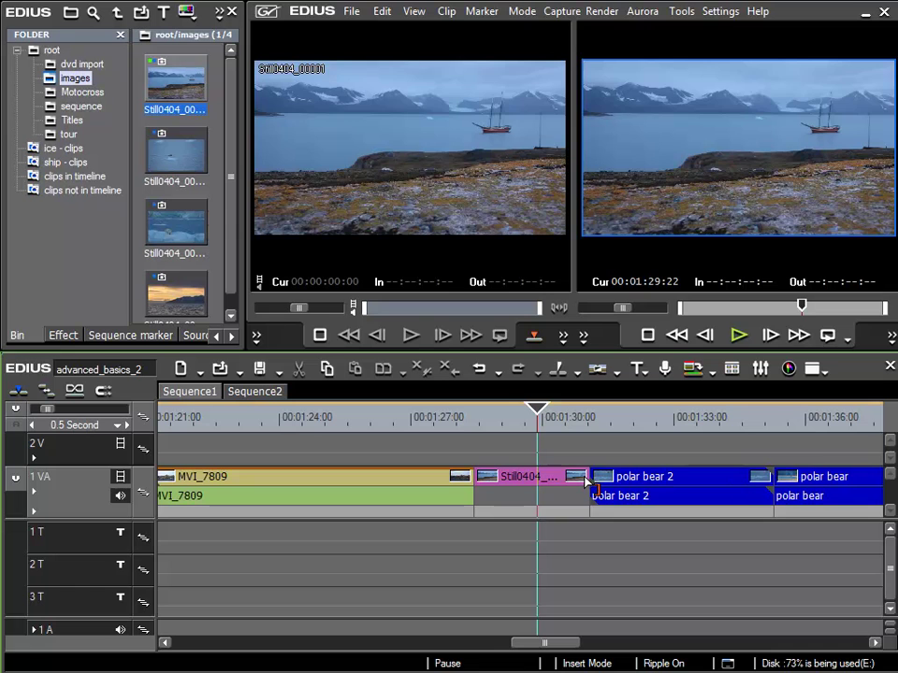
pyautogui.moveTo(586, 477)
pyautogui.mouseDown()
pyautogui.moveTo(633, 487)
pyautogui.moveTo(595, 485)
pyautogui.mouseUp()
# Set the duration of the Still0404_00001 clip on track 1 VA to 4:00
pyautogui.click(447, 12)
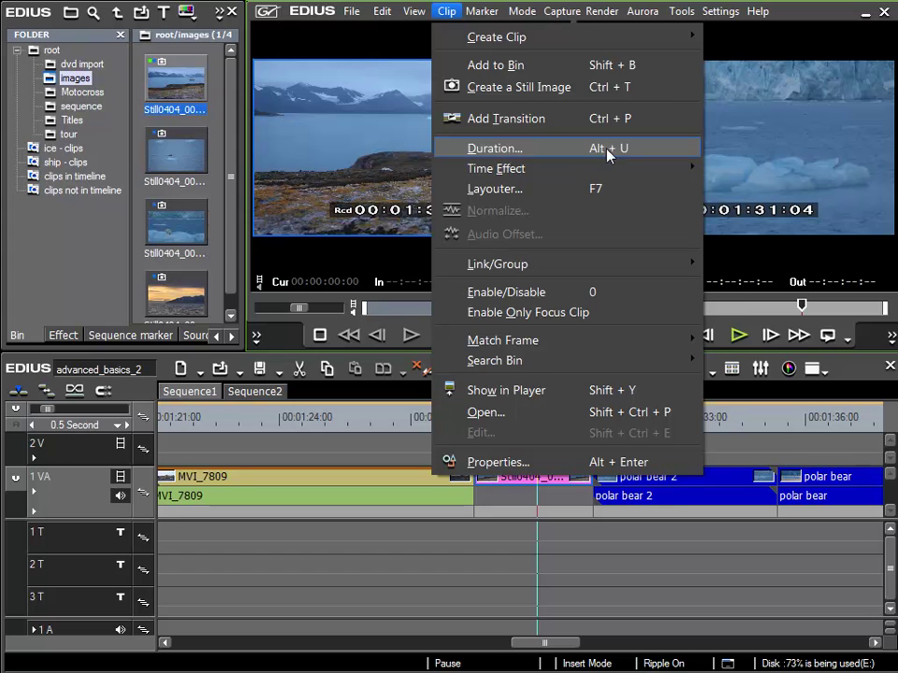
pyautogui.click(538, 159)
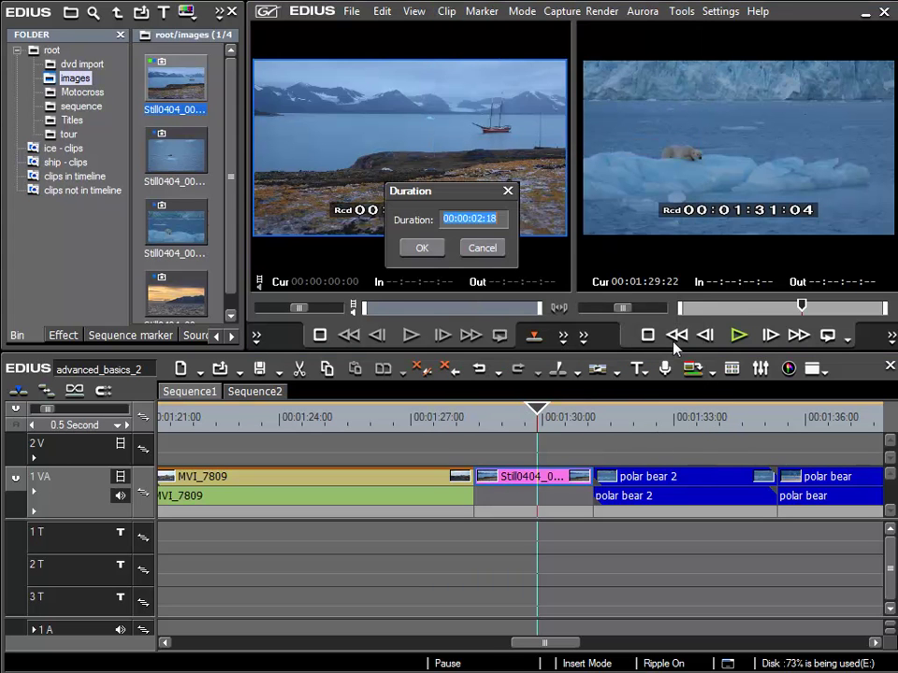
pyautogui.write('4:00')
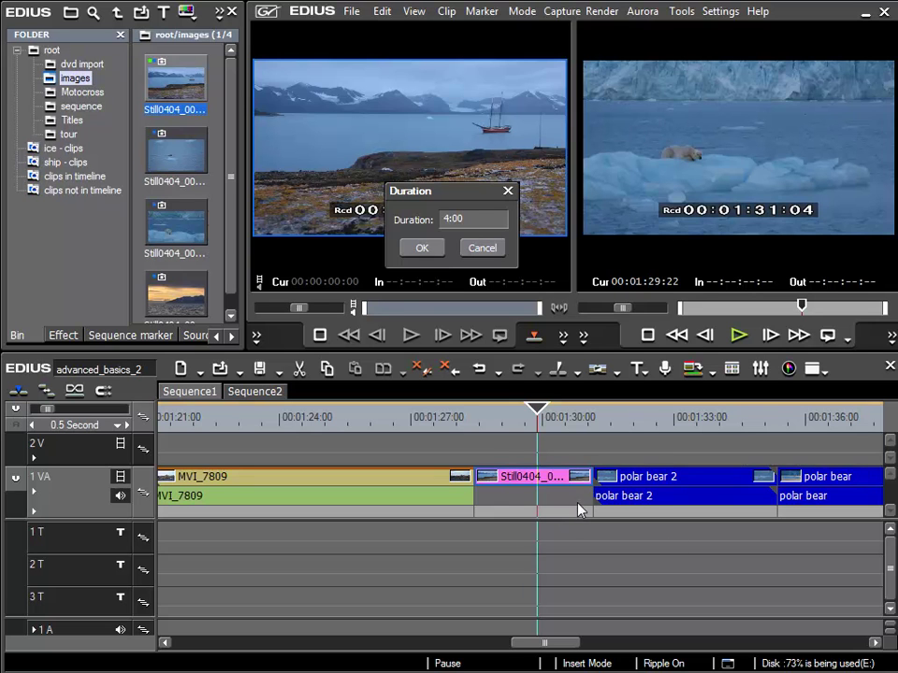
pyautogui.click(423, 250)
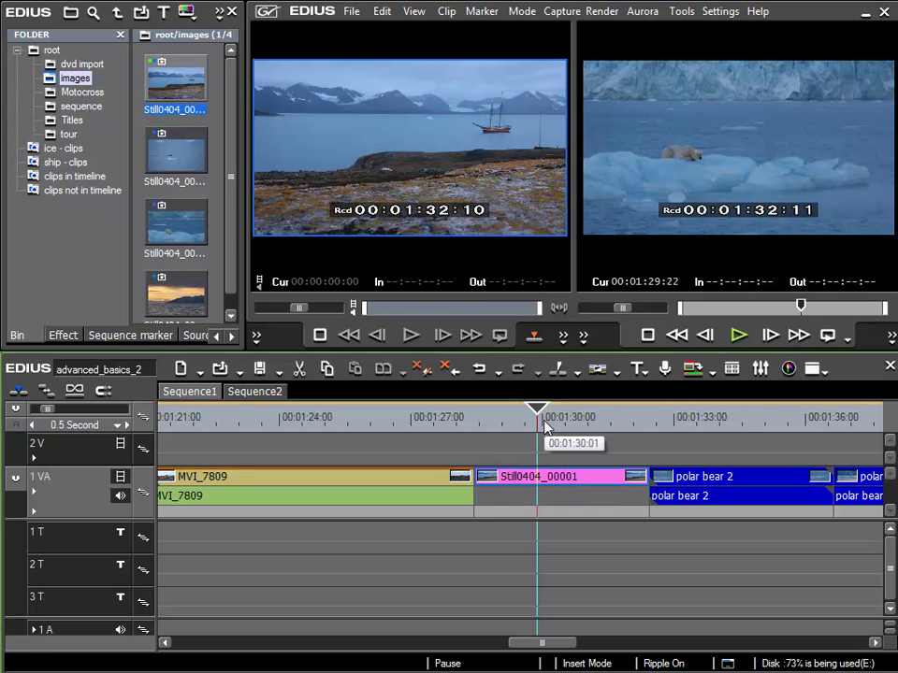